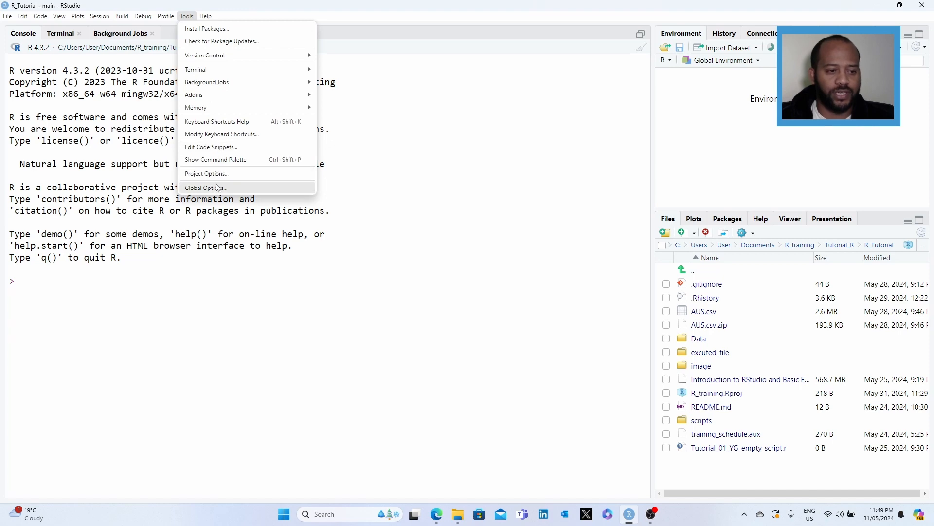
# Step: Open the global options, go to the appearance settings and set the zoom to 100%
pyautogui.click(217, 188)
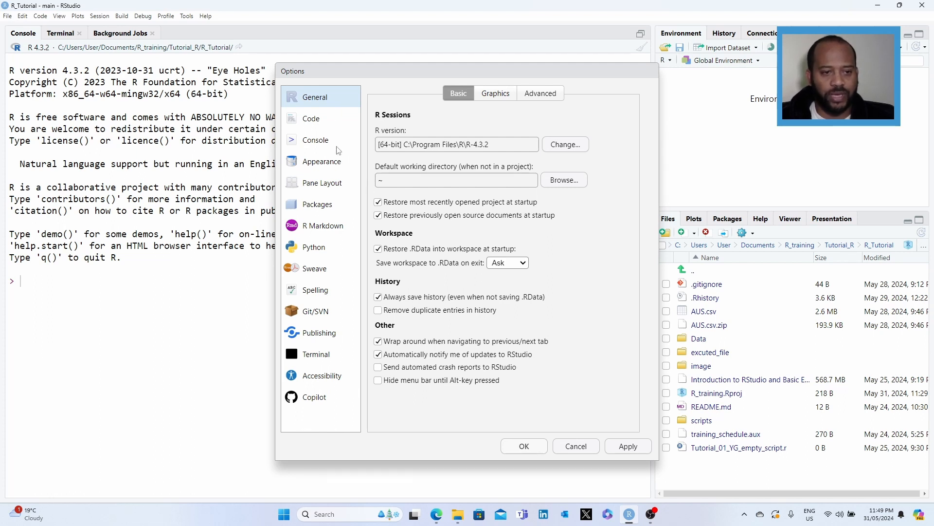
pyautogui.click(330, 168)
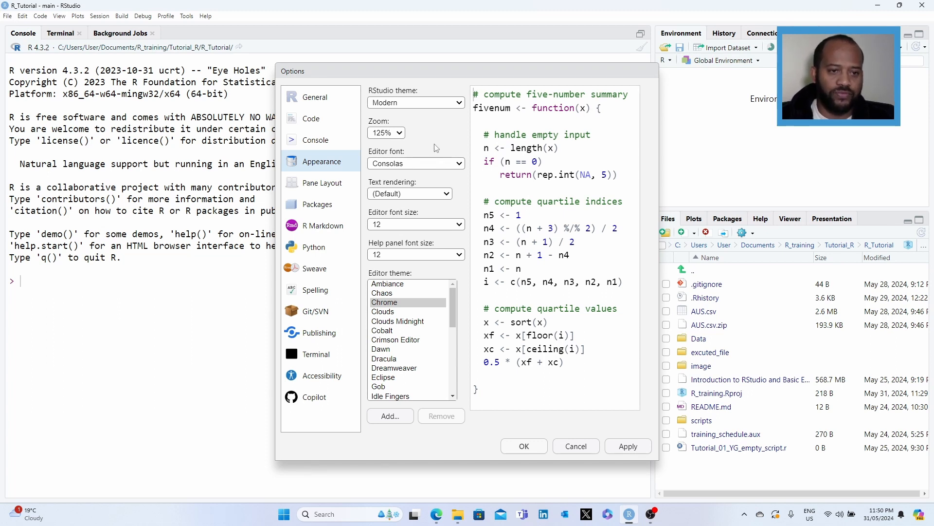
pyautogui.click(399, 133)
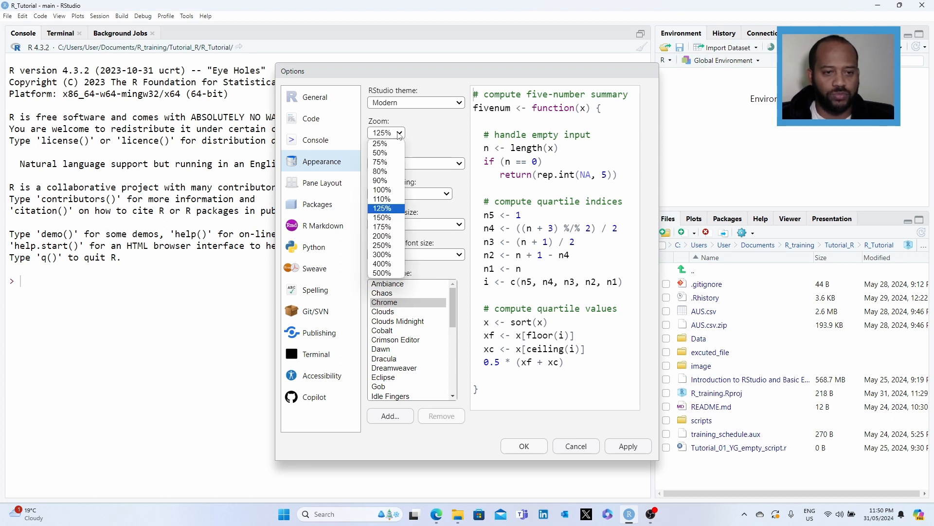
pyautogui.click(387, 199)
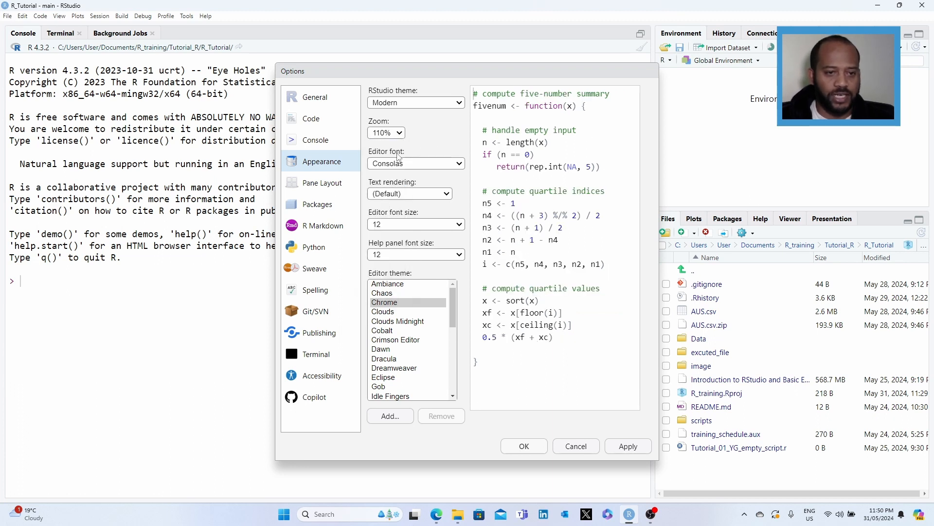
pyautogui.click(387, 132)
pyautogui.click(386, 188)
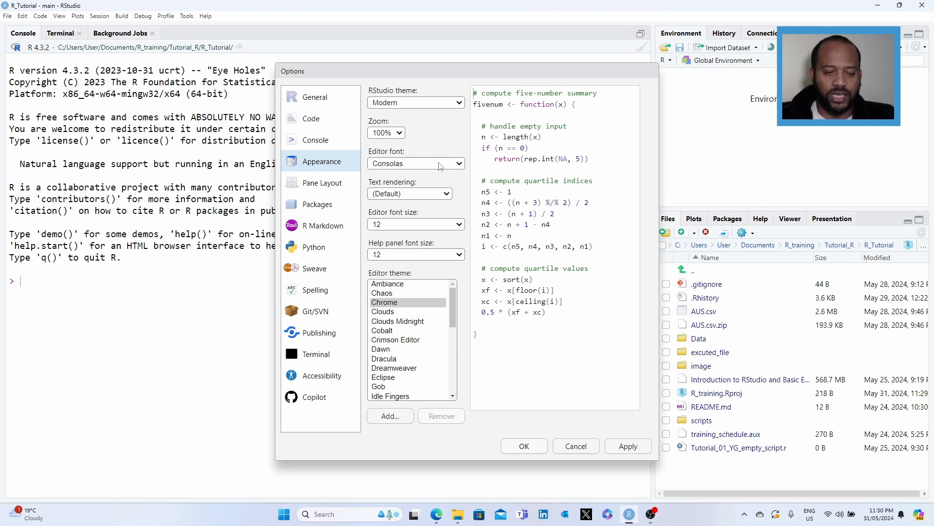
# Step: Preview several editor fonts and settle back on Consolas
pyautogui.click(452, 164)
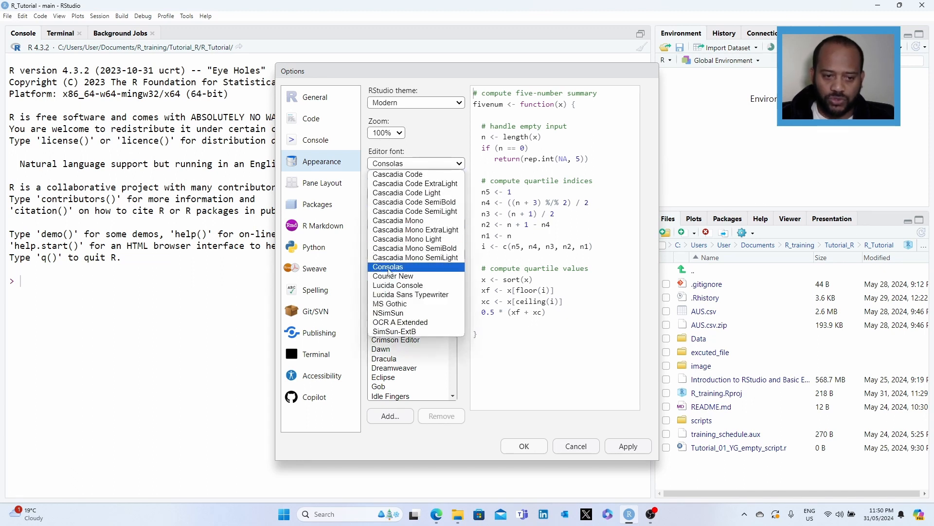
pyautogui.click(416, 286)
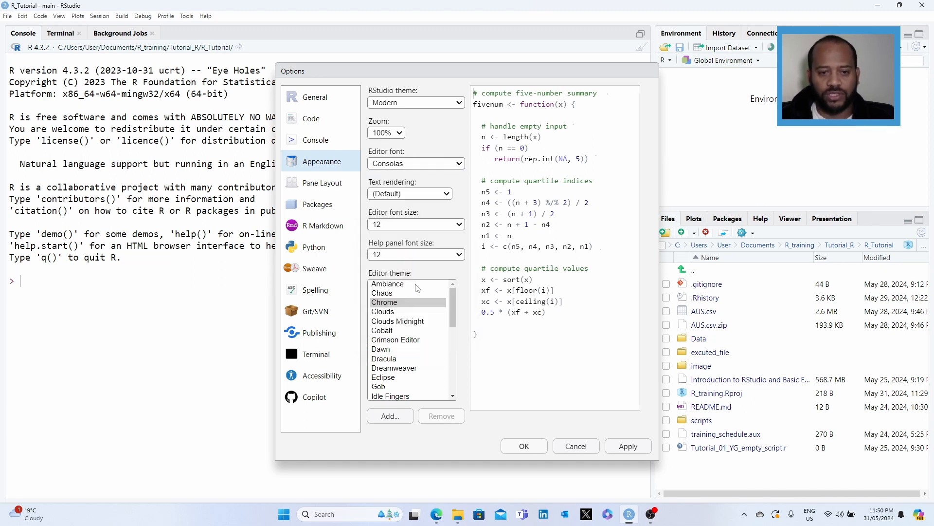
pyautogui.click(424, 168)
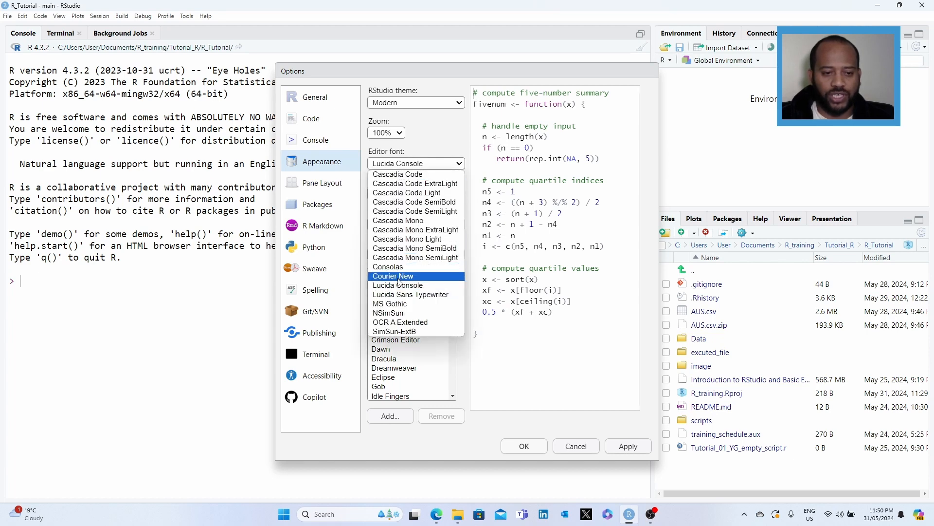
pyautogui.click(395, 260)
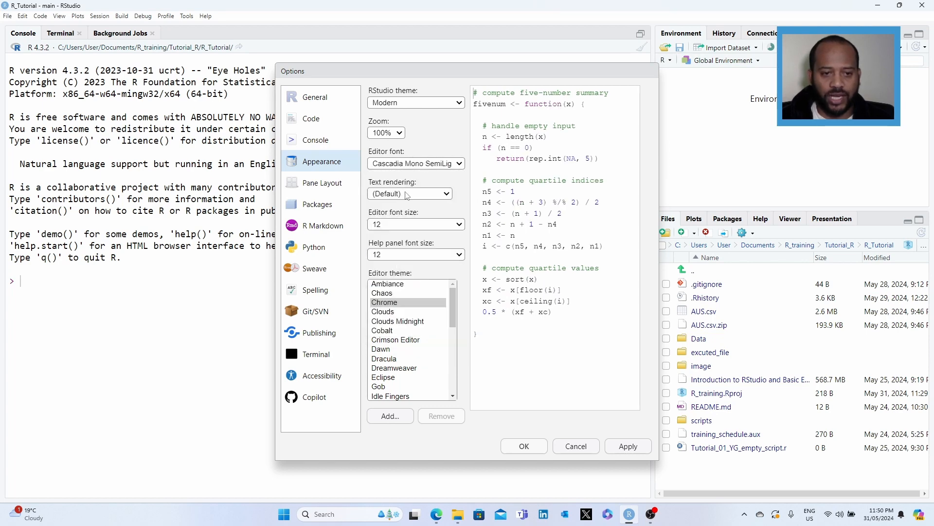
pyautogui.click(410, 166)
pyautogui.click(408, 276)
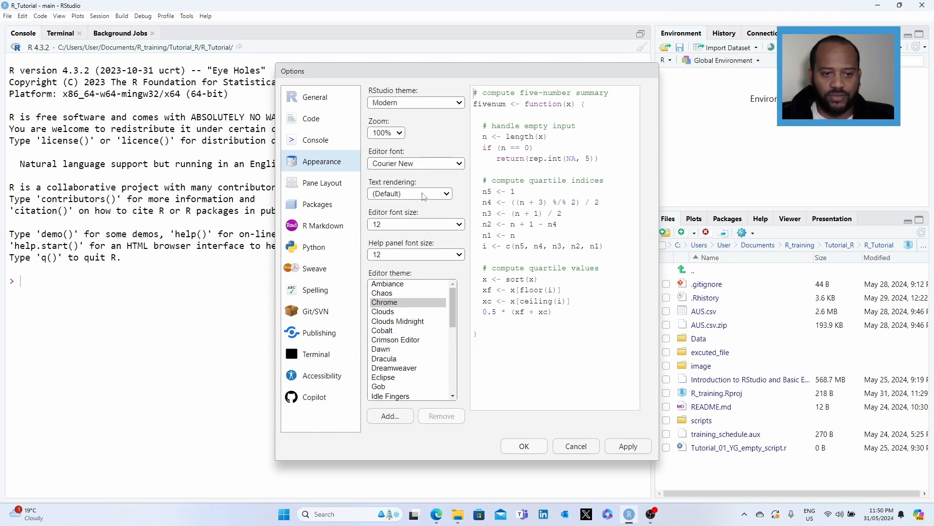
pyautogui.click(425, 168)
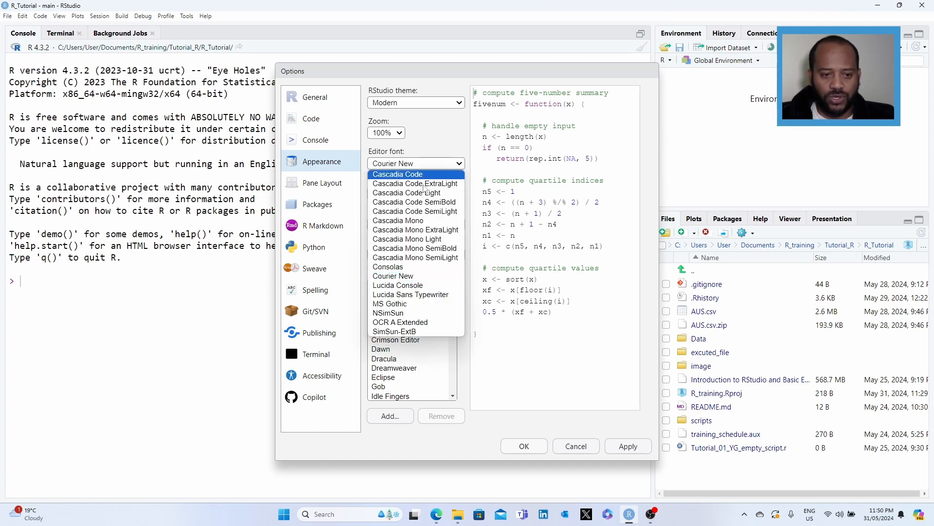
pyautogui.click(414, 253)
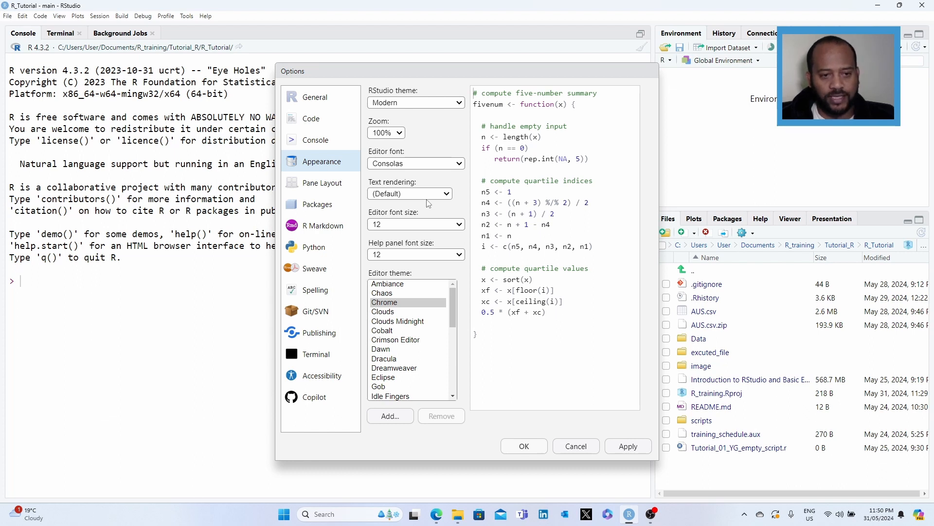
# Step: Set the editor font size to 14 and choose the Cobalt editor theme
pyautogui.click(406, 225)
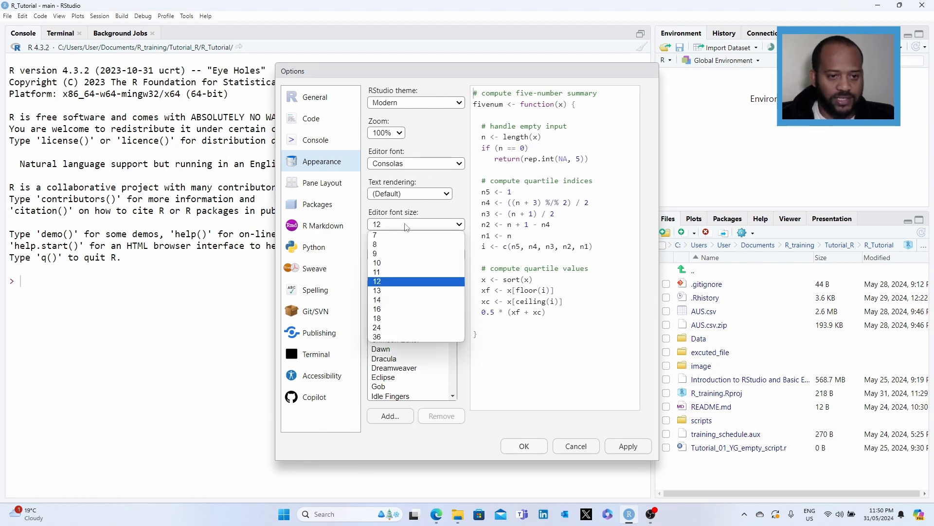
pyautogui.click(394, 300)
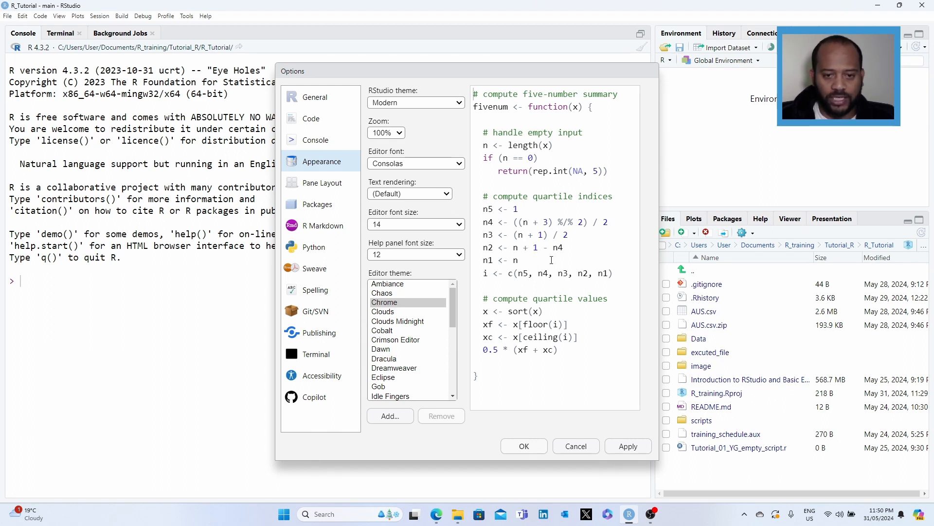
pyautogui.click(383, 331)
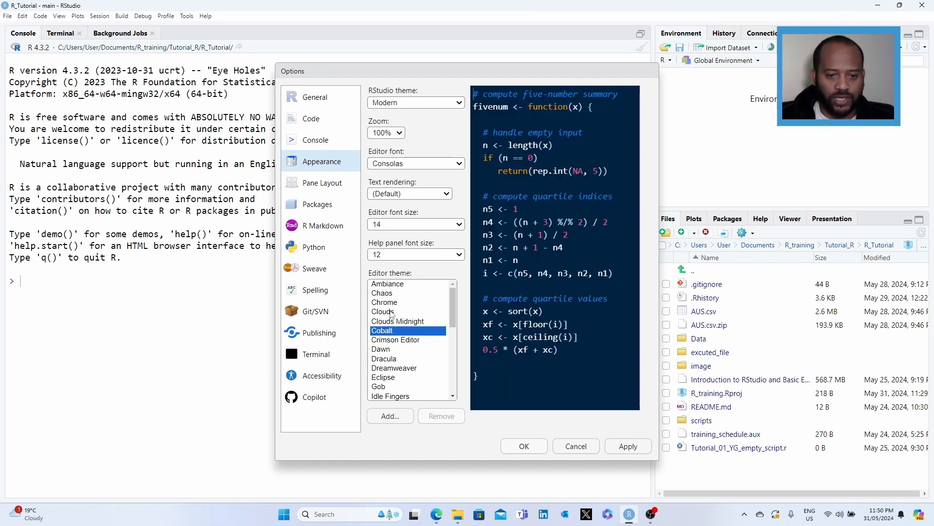
pyautogui.click(392, 312)
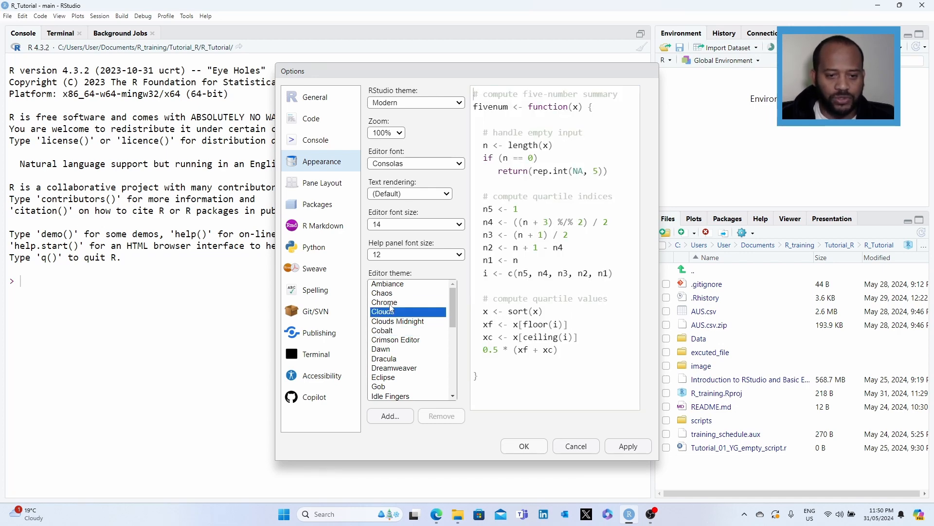
pyautogui.click(390, 304)
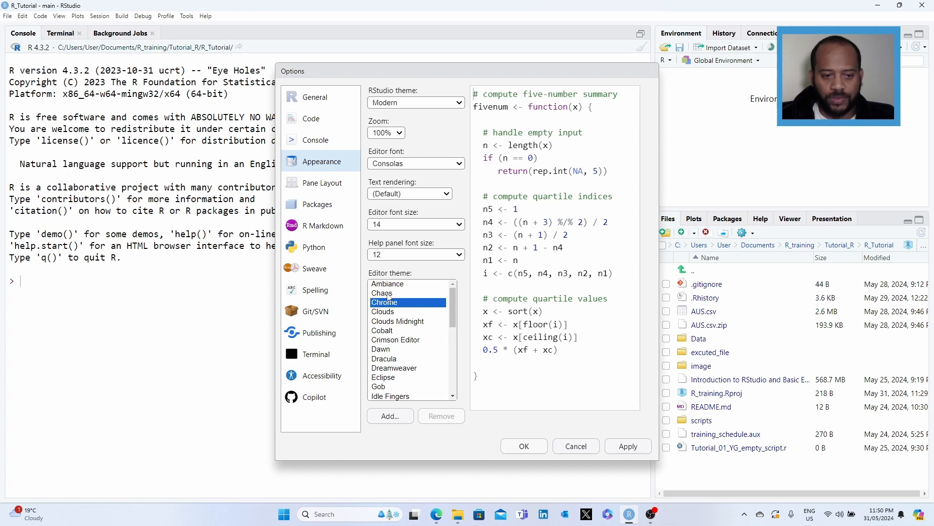
pyautogui.click(388, 294)
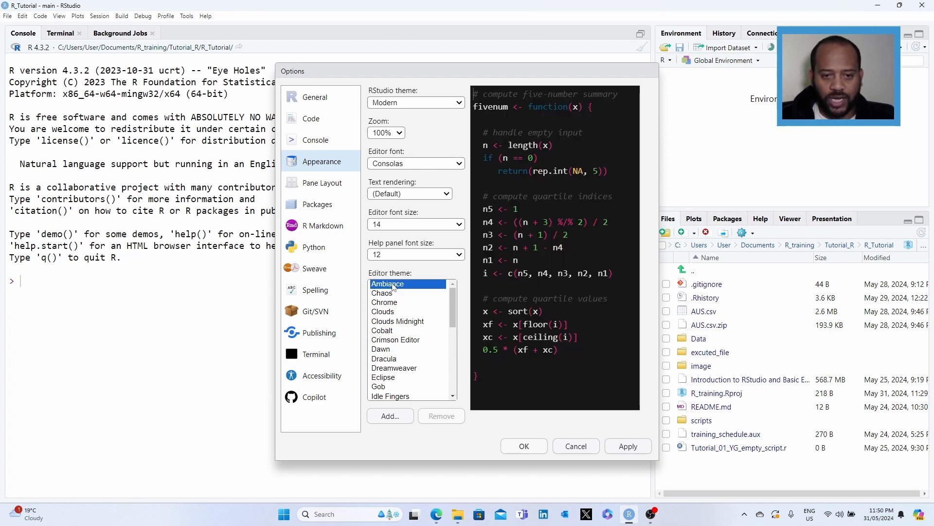
pyautogui.press('Up')
pyautogui.scroll(-8, 399, 365)
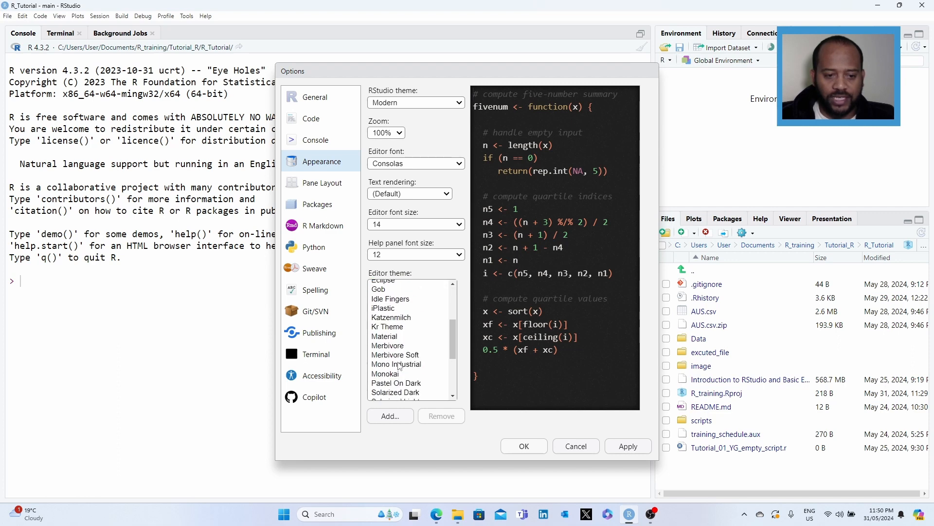
pyautogui.scroll(5, 400, 365)
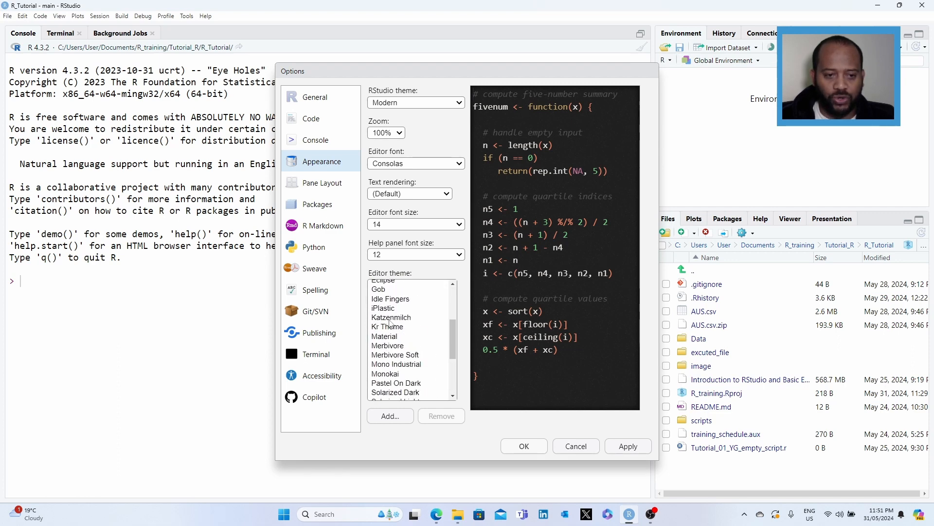
pyautogui.scroll(2, 402, 310)
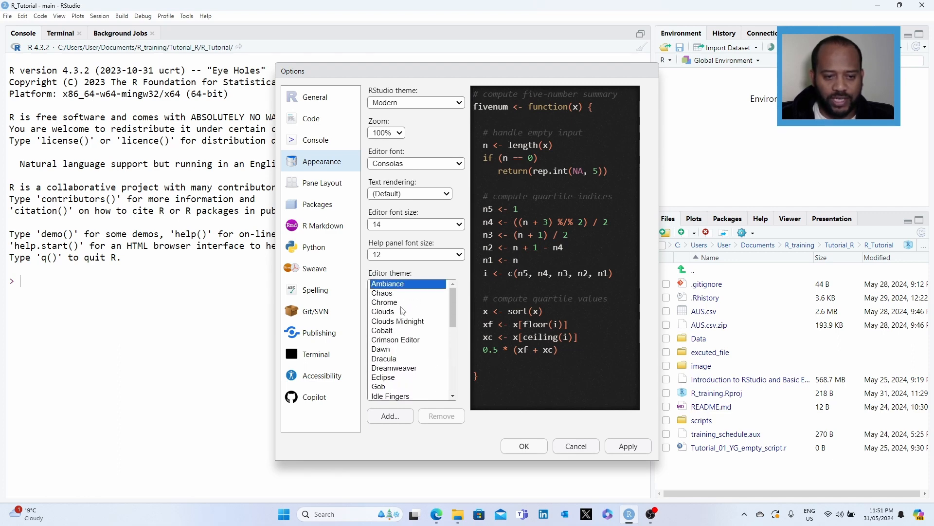
pyautogui.click(384, 332)
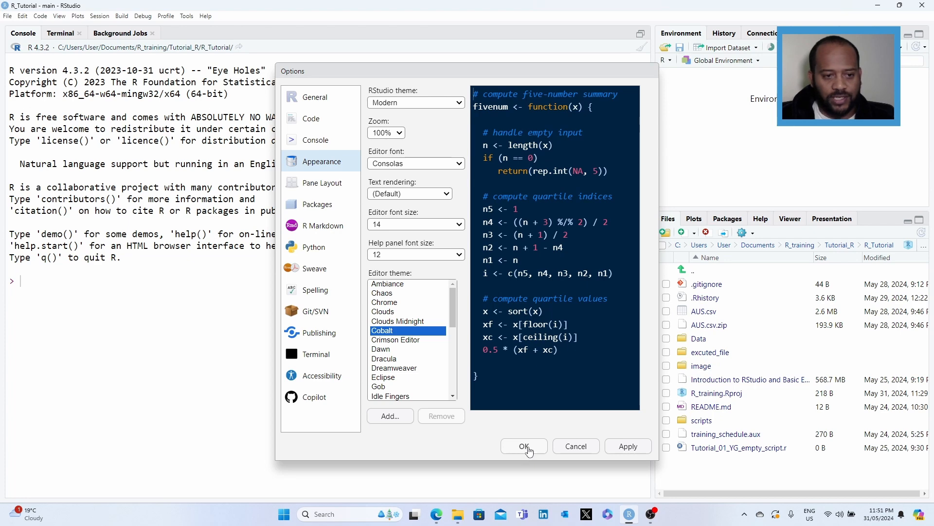
# Step: Try swapping pane positions in the pane layout, then restore Source and Environment panes to their original places
pyautogui.click(328, 189)
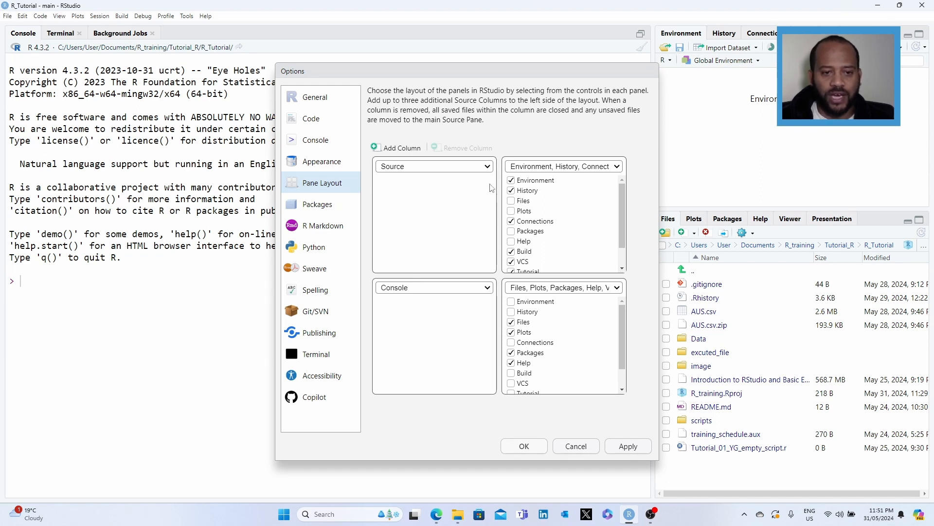
pyautogui.click(617, 167)
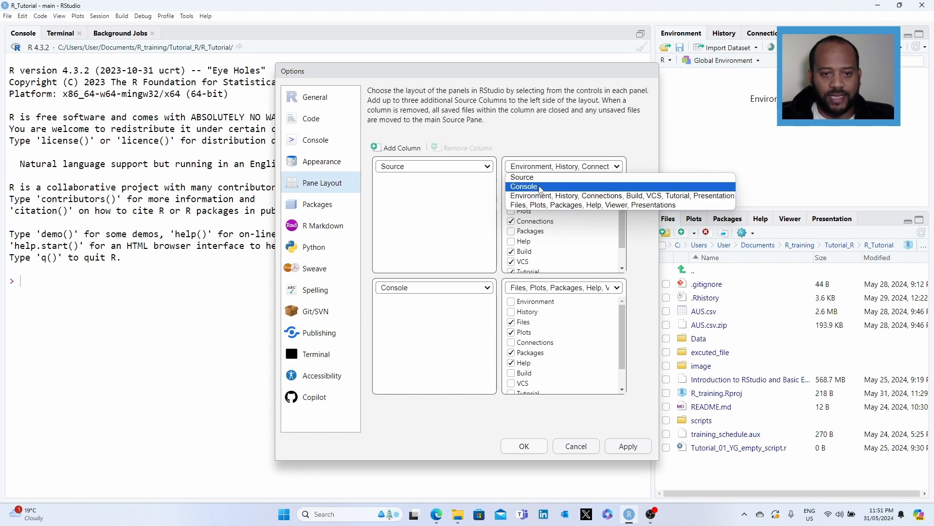
pyautogui.click(555, 206)
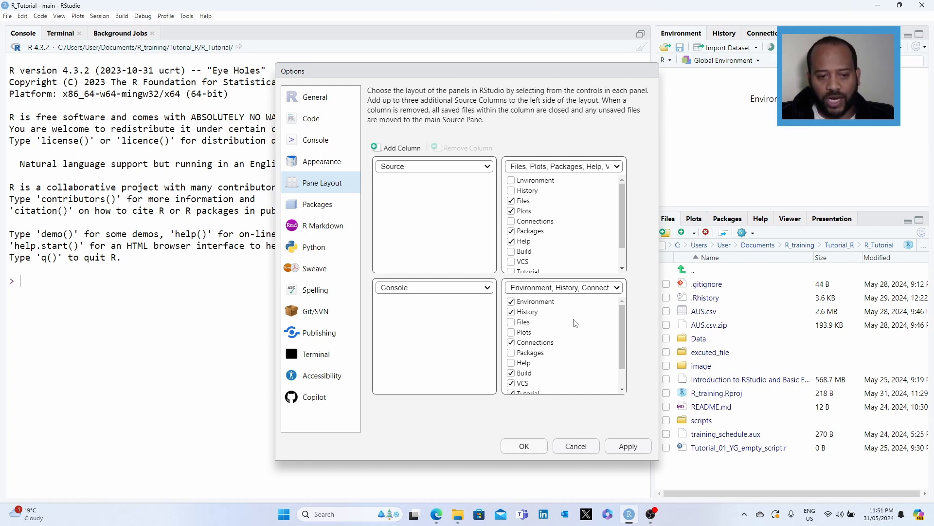
pyautogui.click(487, 167)
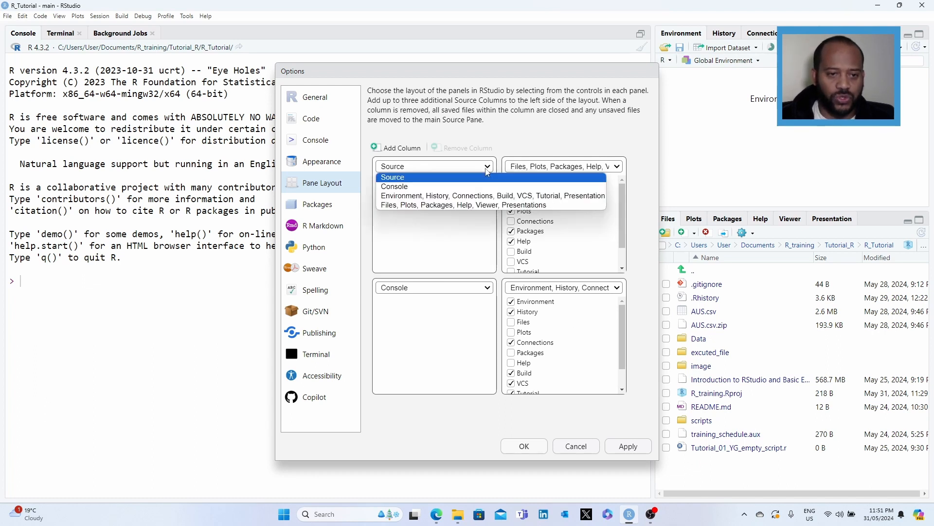
pyautogui.click(439, 207)
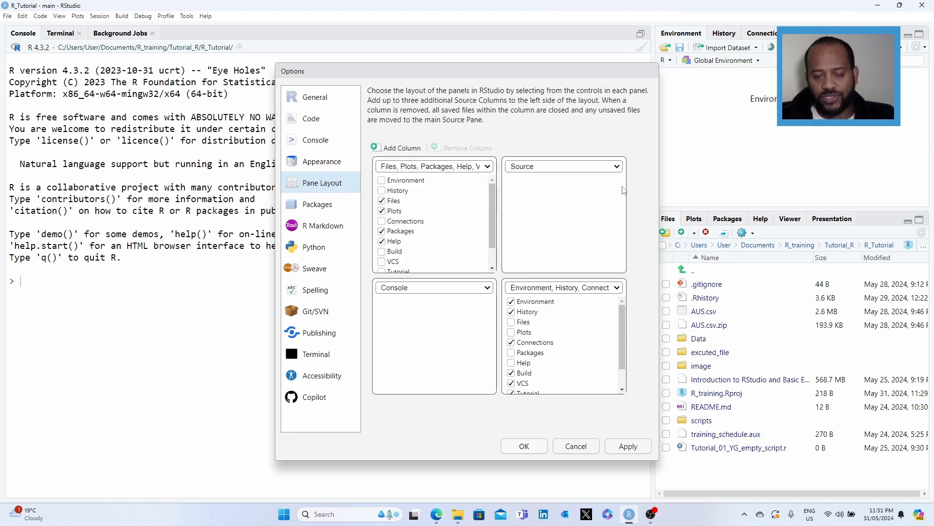
pyautogui.click(490, 168)
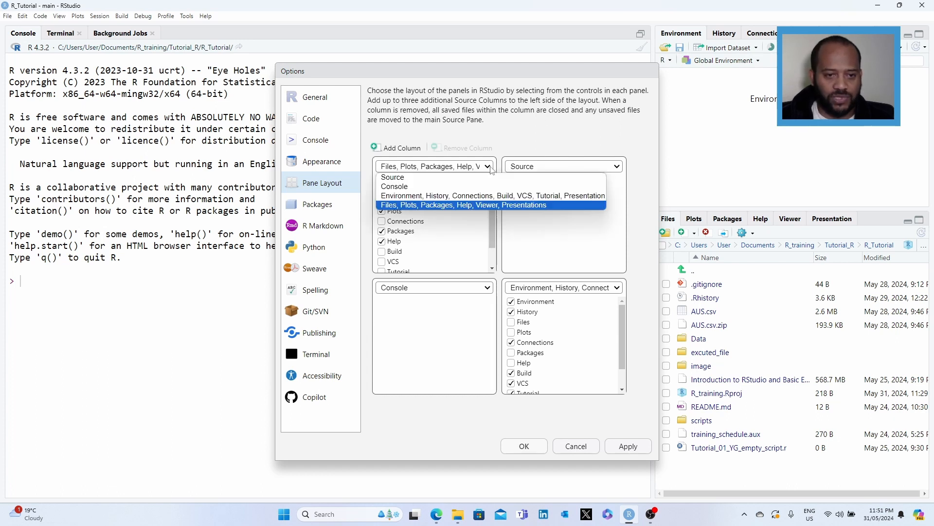
pyautogui.click(425, 178)
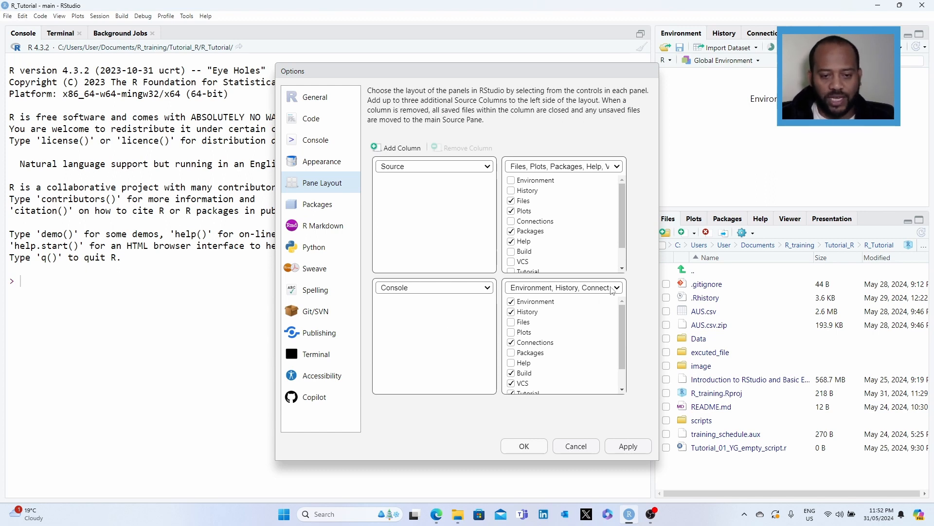
pyautogui.click(590, 168)
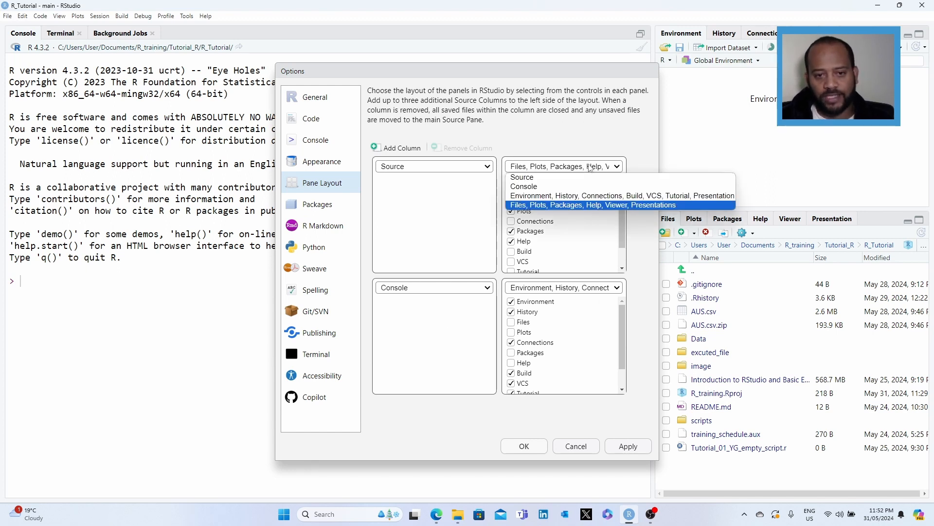
pyautogui.click(565, 196)
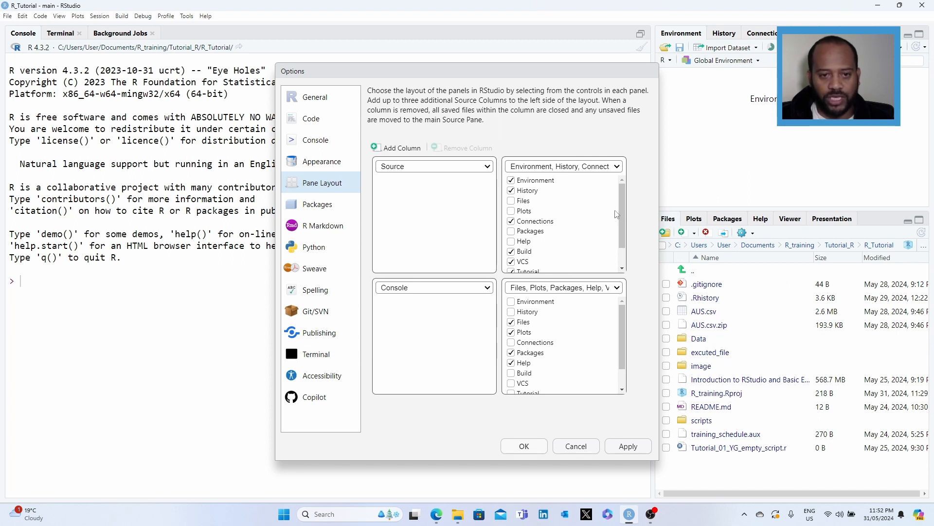
# Step: Apply the appearance settings and close the options dialog
pyautogui.click(320, 161)
pyautogui.click(628, 446)
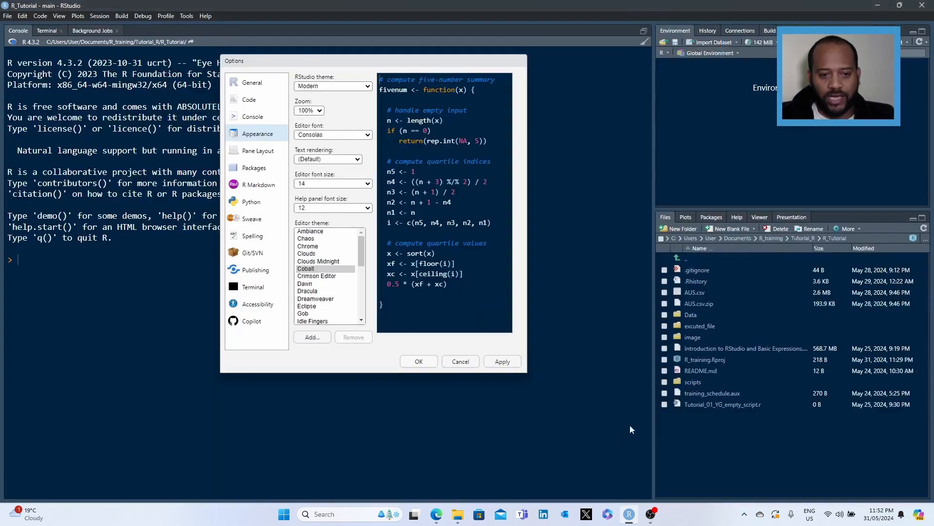
pyautogui.click(419, 362)
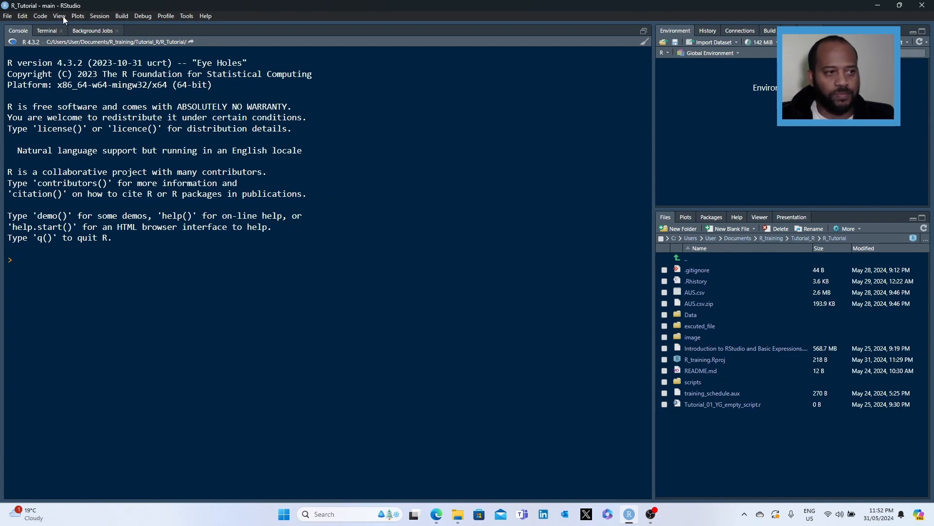
pyautogui.click(7, 17)
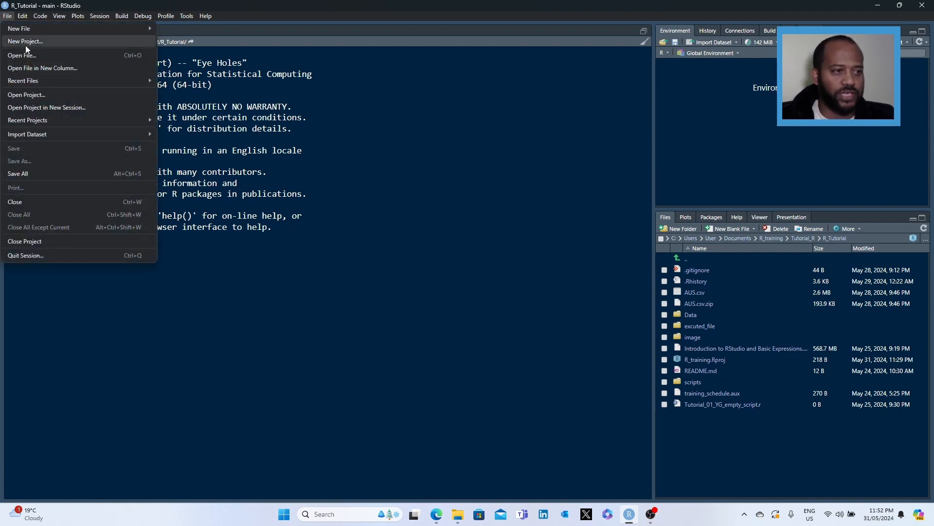
pyautogui.moveTo(25, 33)
pyautogui.click(176, 29)
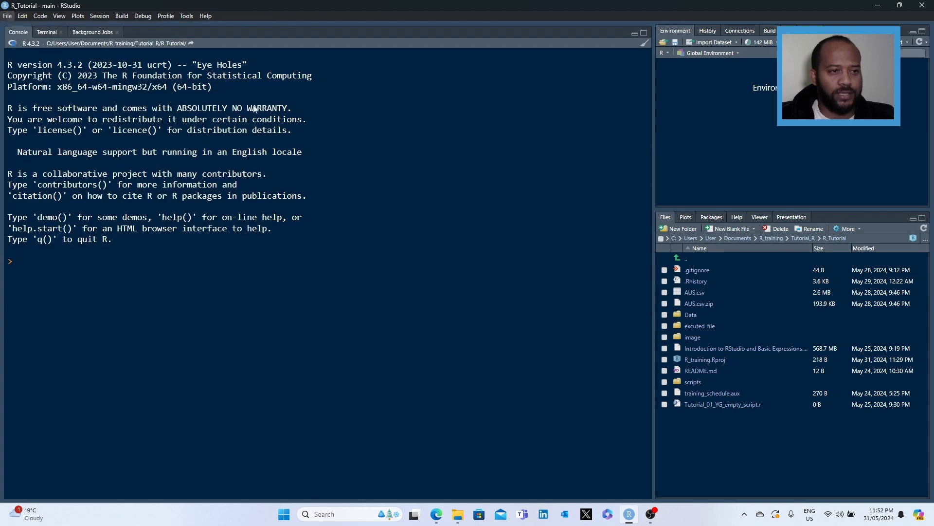